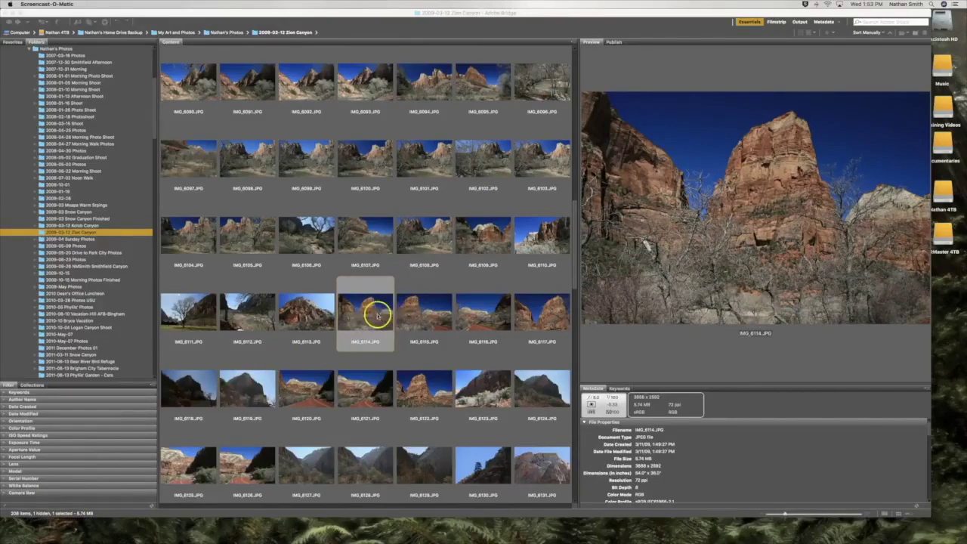
Step: Preview IMG_6114, IMG_6115 and IMG_6116, then select all three and open them in Camera Raw
left_click(378, 316)
left_click(420, 312)
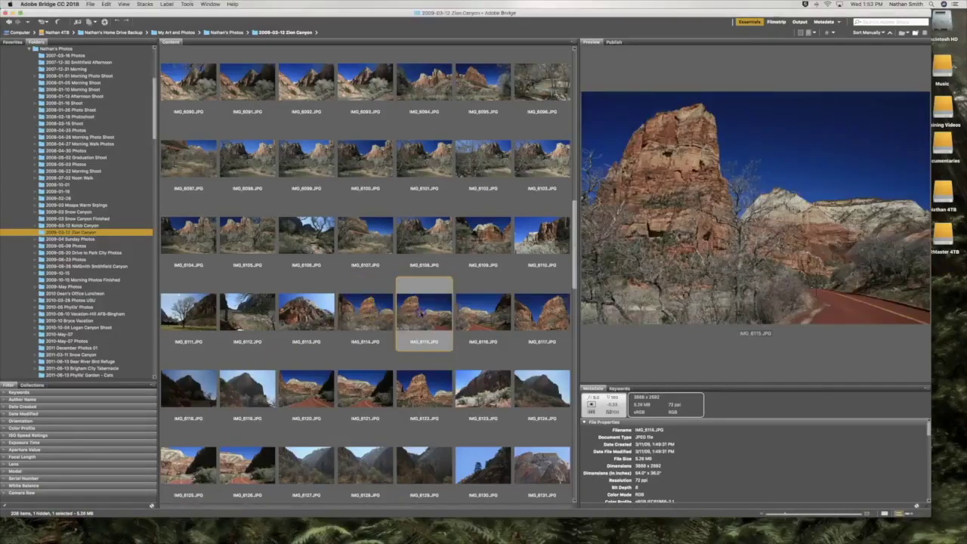
left_click(477, 313)
left_click(365, 312)
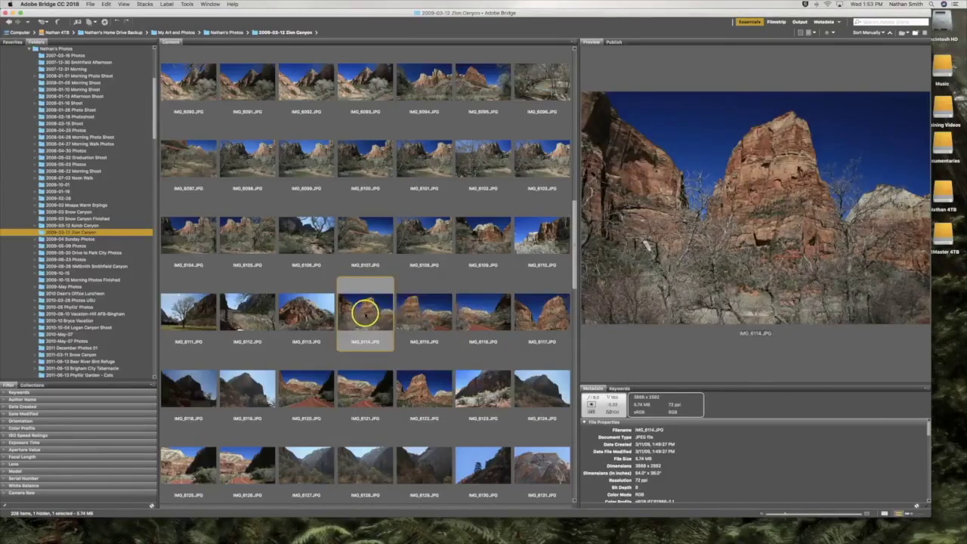
left_click(417, 310)
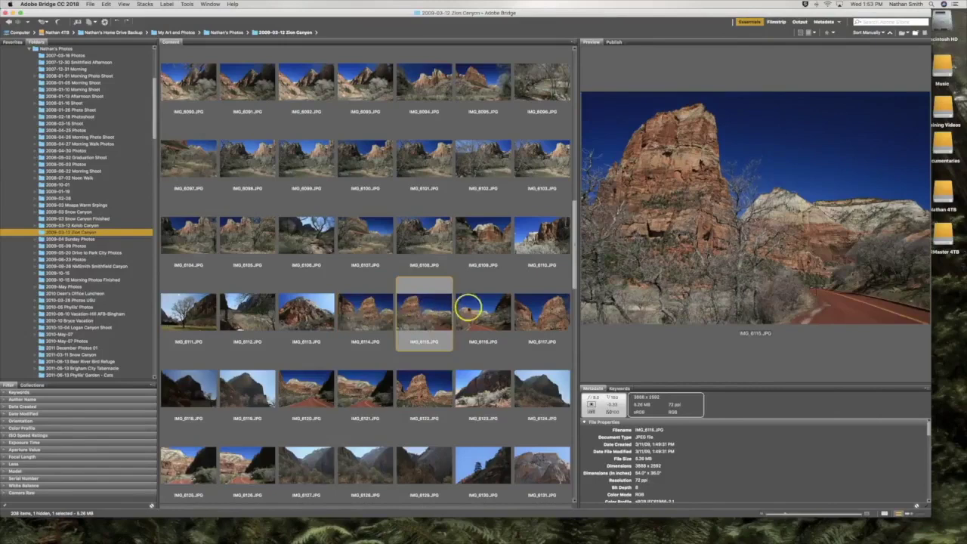
left_click(476, 309)
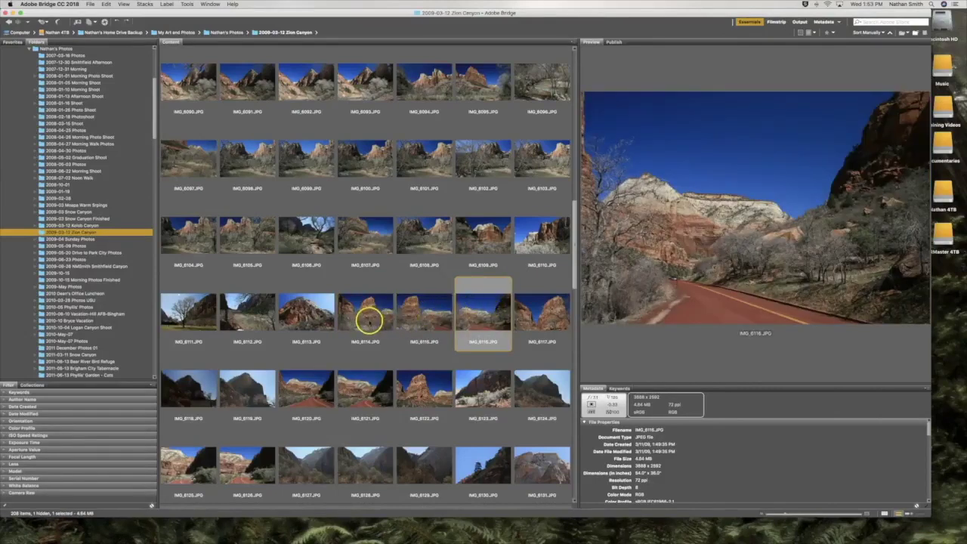
left_click(368, 320, "shift")
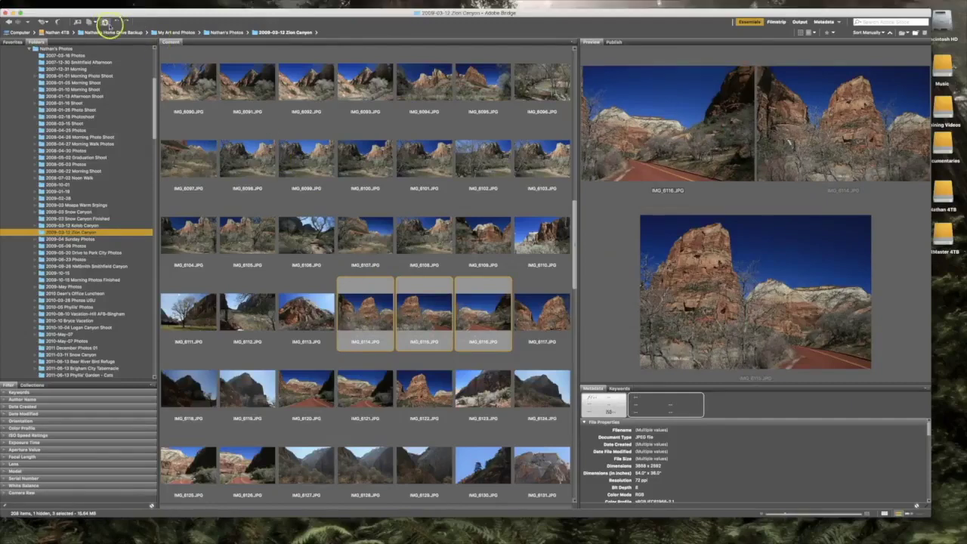
left_click(105, 22)
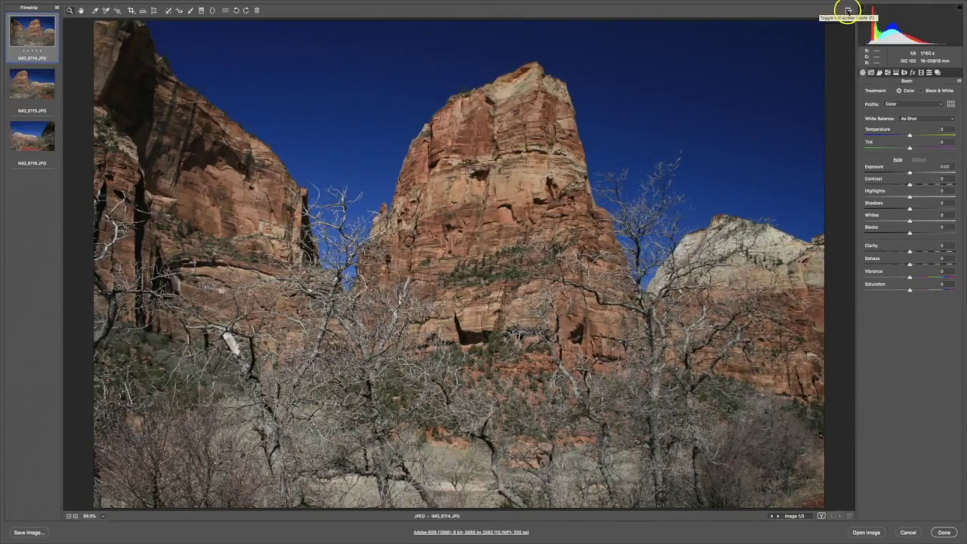
Step: Toggle Camera Raw out of full-screen mode and back into full-screen
left_click(847, 10)
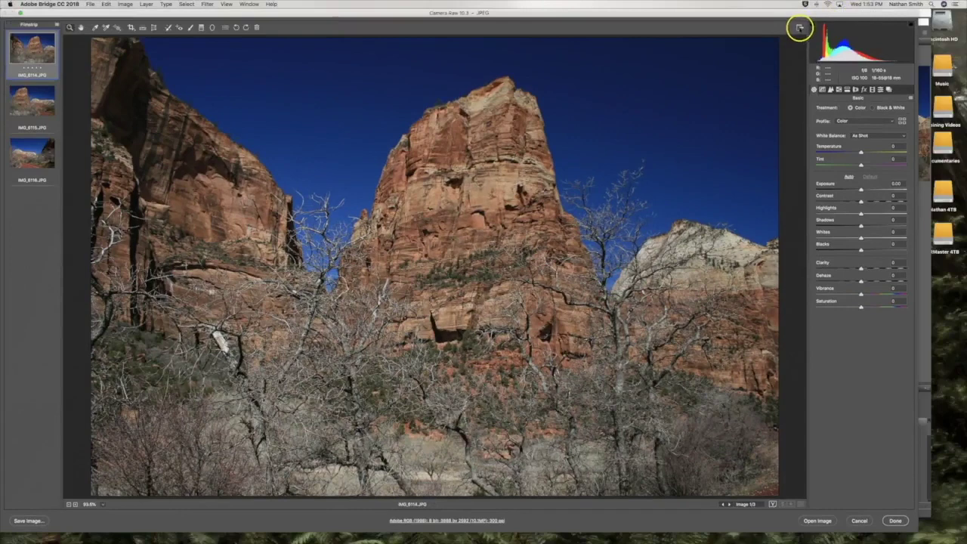
left_click(800, 28)
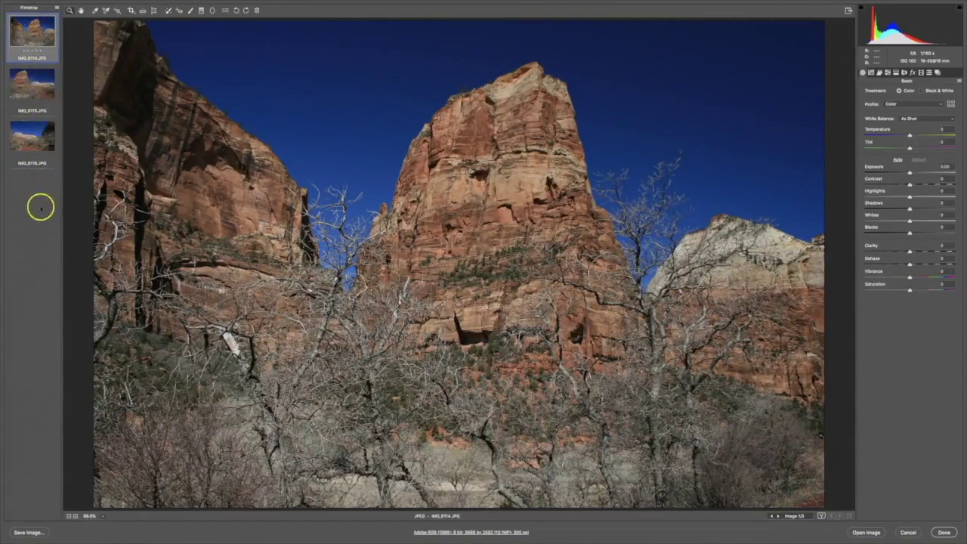
Step: Page through the three filmstrip photos, then select all three together
left_click(29, 97)
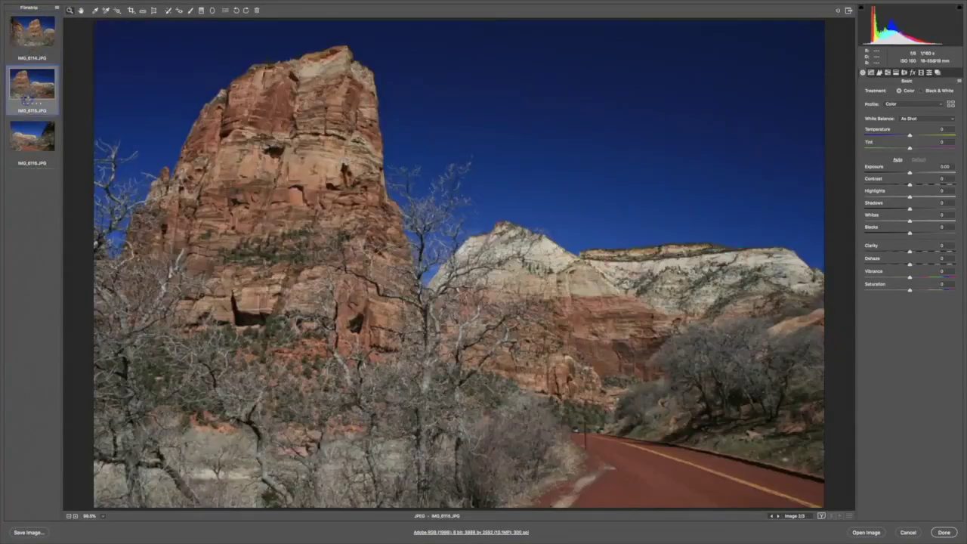
left_click(30, 139)
left_click(28, 96)
left_click(30, 42)
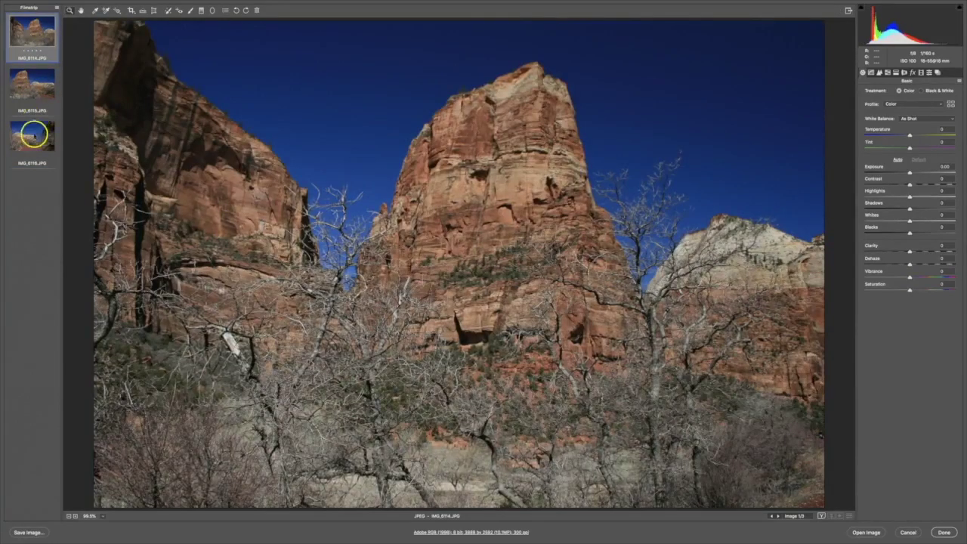
left_click(33, 136, "shift")
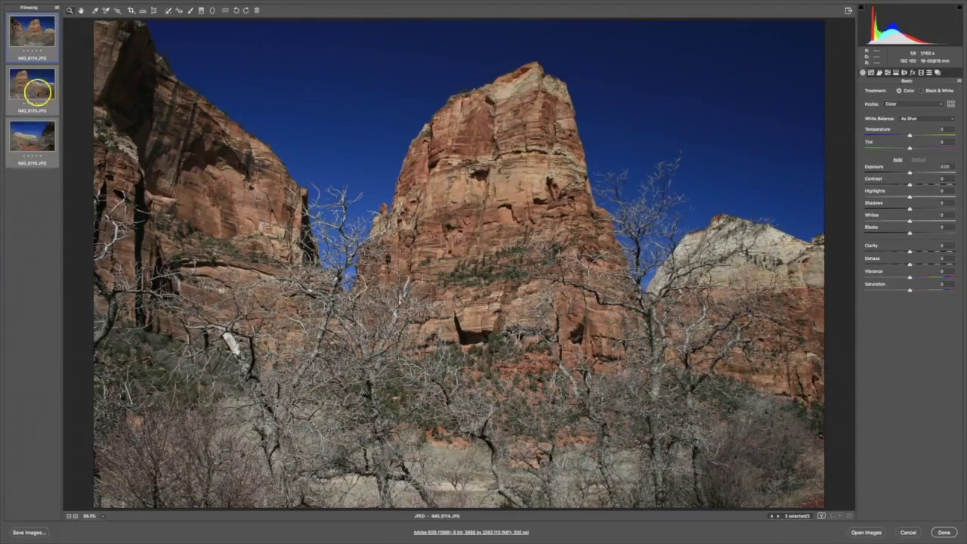
Step: Review the Filmstrip menu's Merge to Panorama option and close it without choosing anything
left_click(55, 8)
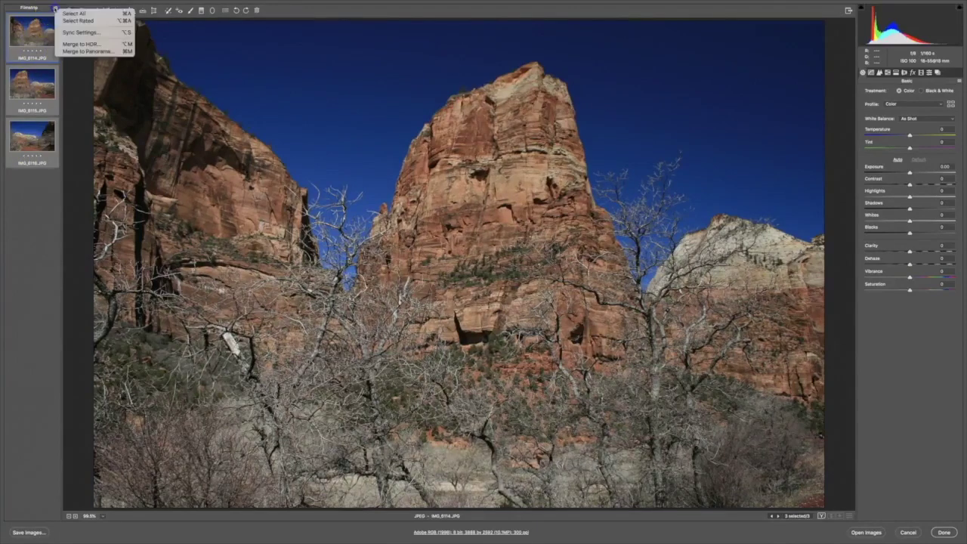
left_click(77, 53)
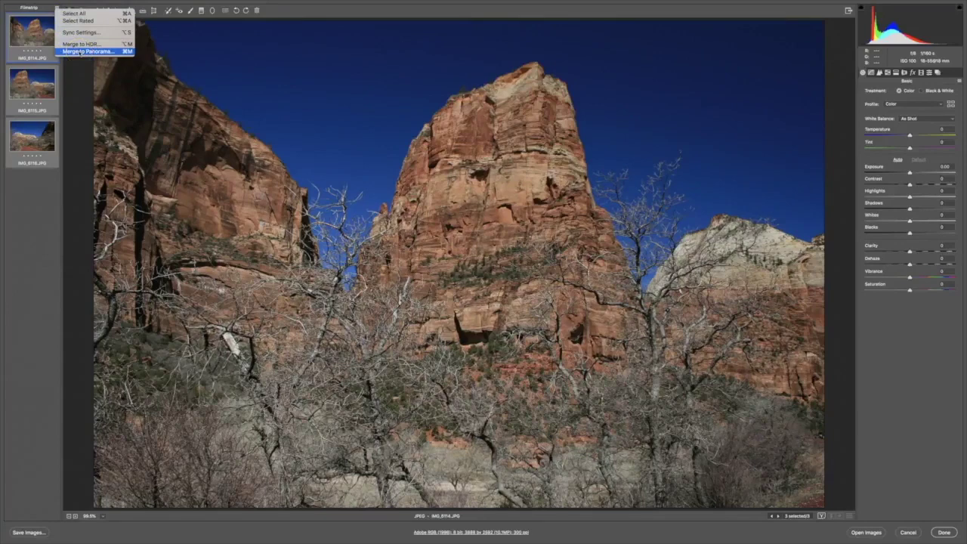
left_click(158, 34)
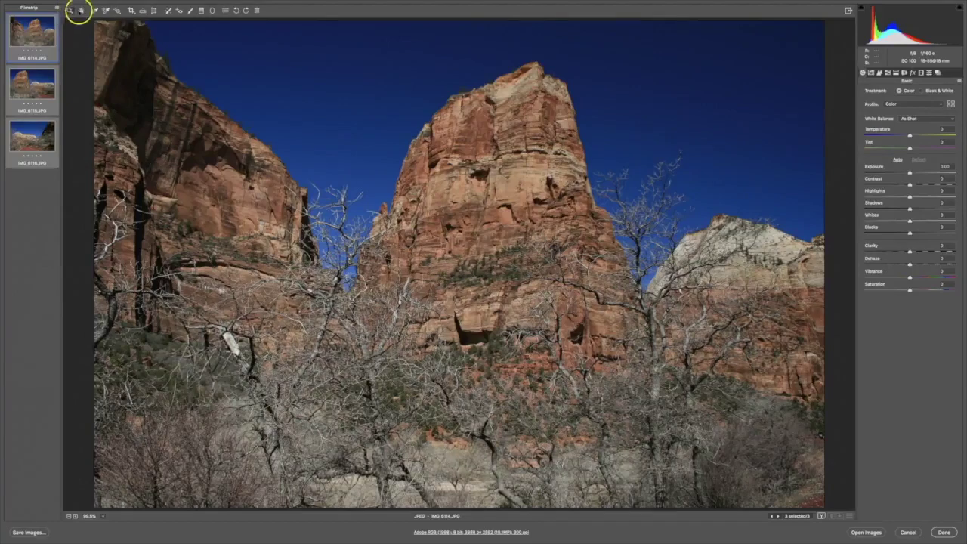
left_click(81, 11)
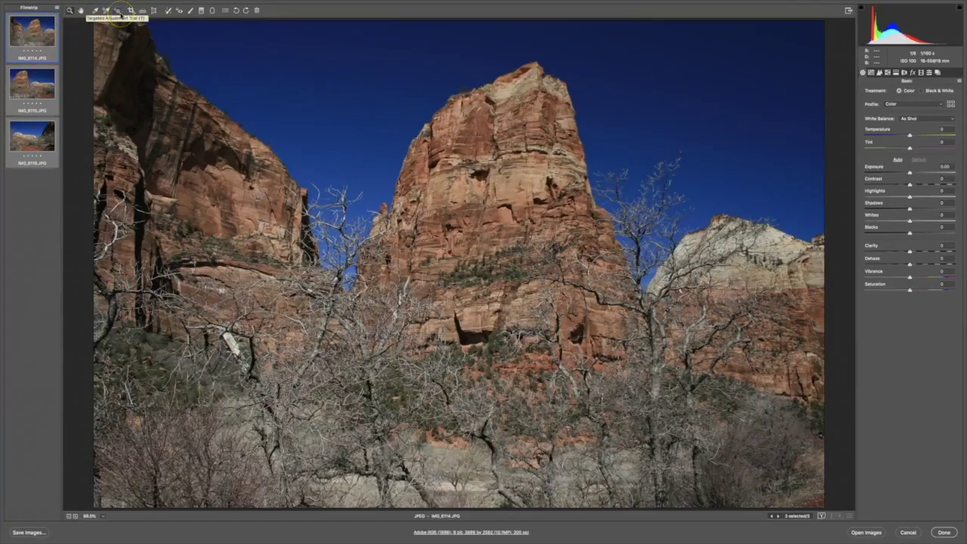
left_click(118, 12)
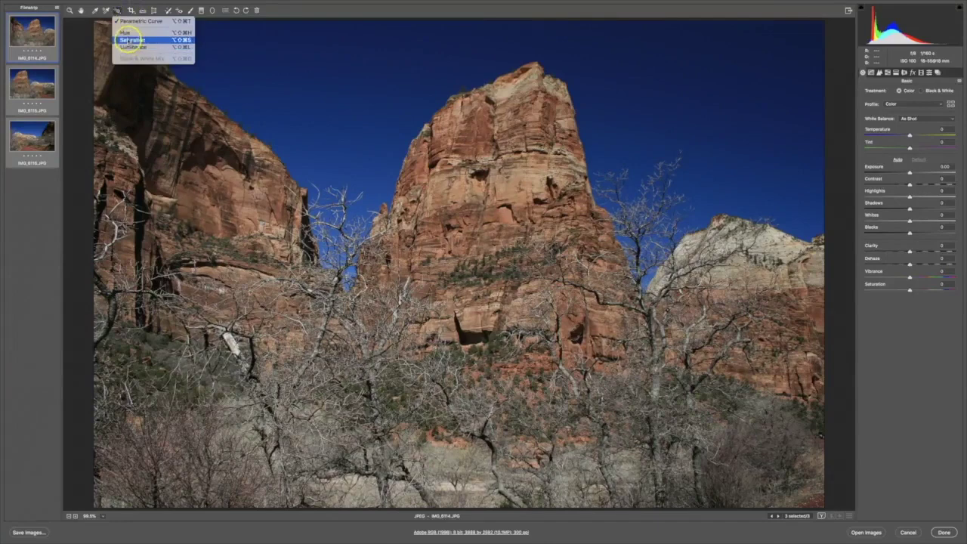
left_click(119, 11)
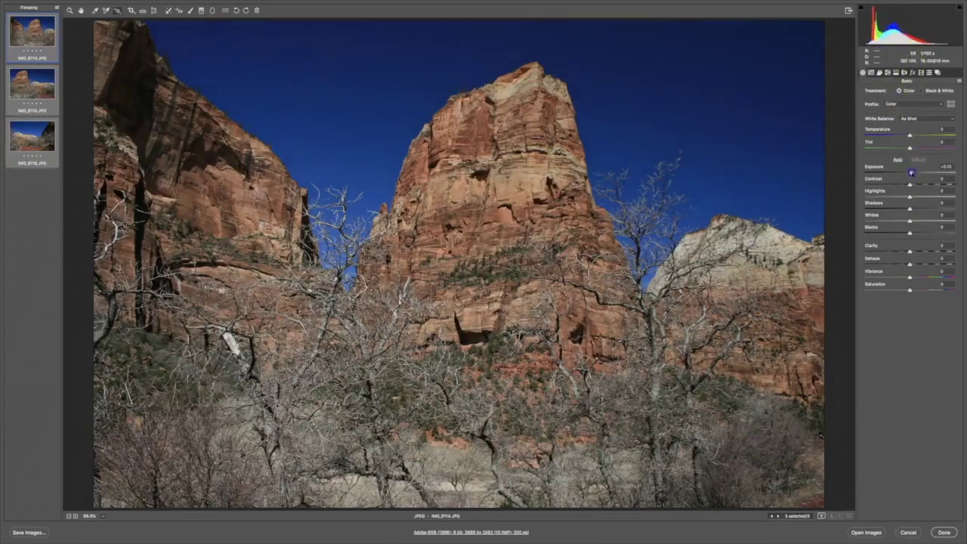
Step: Set Exposure to +0.90, settle tone sliders near Contrast +2, Shadows +5, Clarity +1, and raise Vibrance
left_click_drag(911, 173, 919, 172)
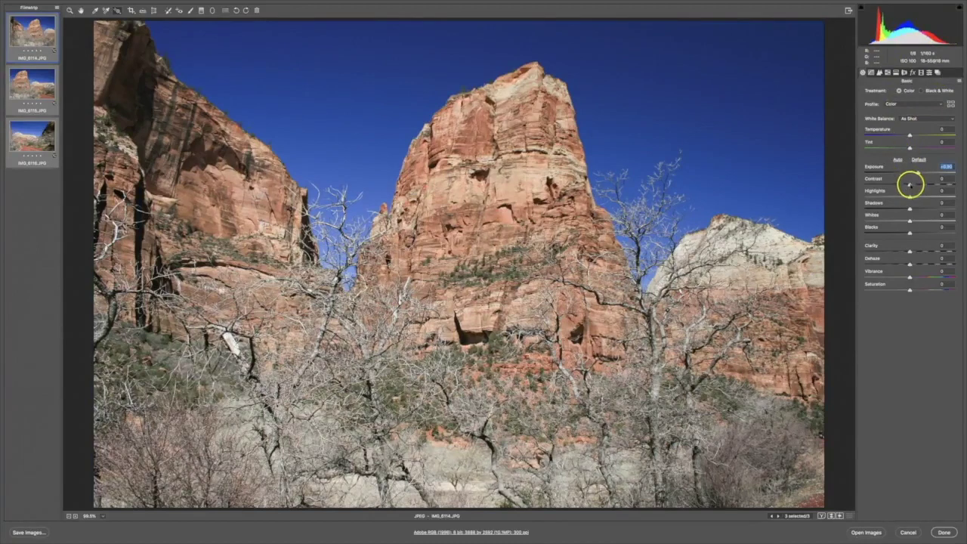
mouse_move(917, 183)
left_mouse_down()
mouse_move(958, 176)
mouse_move(869, 188)
mouse_move(914, 185)
left_mouse_up()
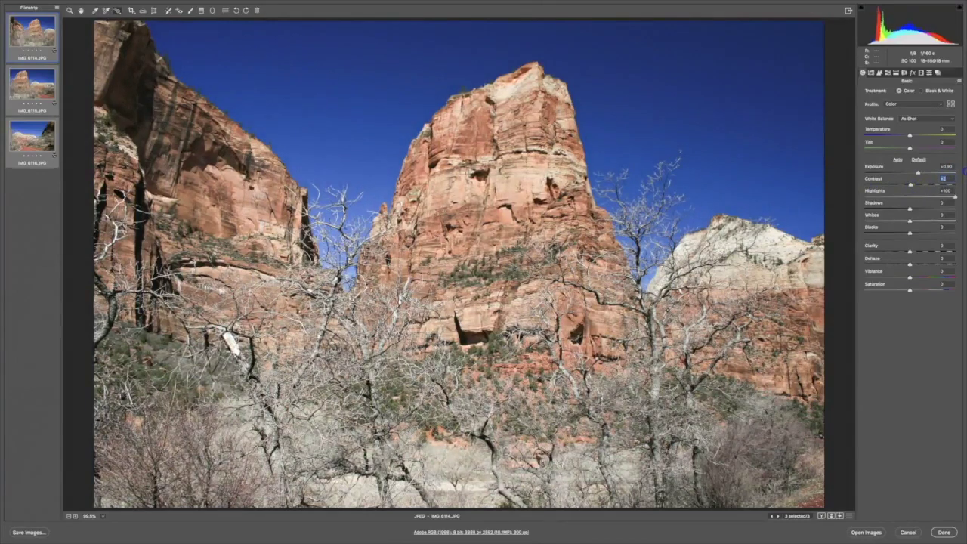
left_click_drag(913, 195, 964, 185)
left_click_drag(913, 203, 818, 221)
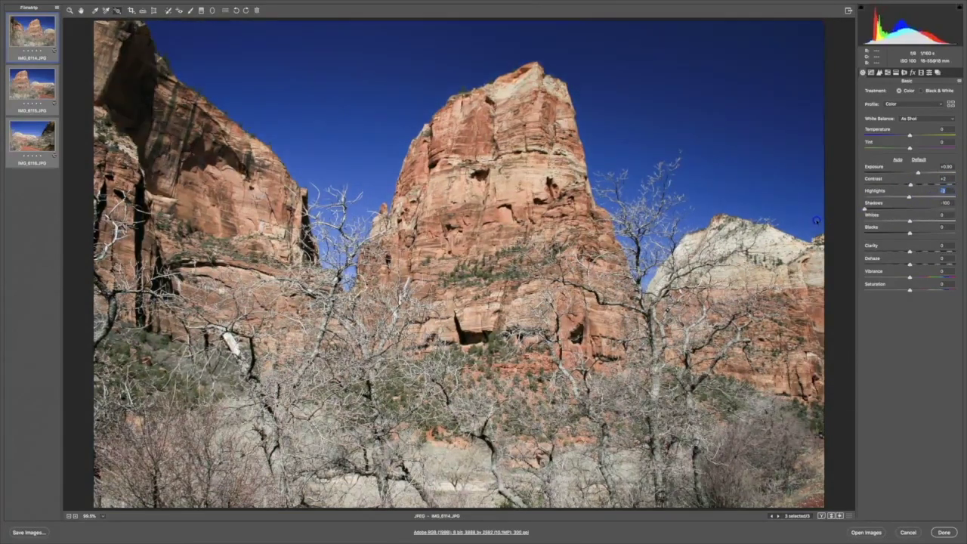
left_click_drag(879, 202, 913, 204)
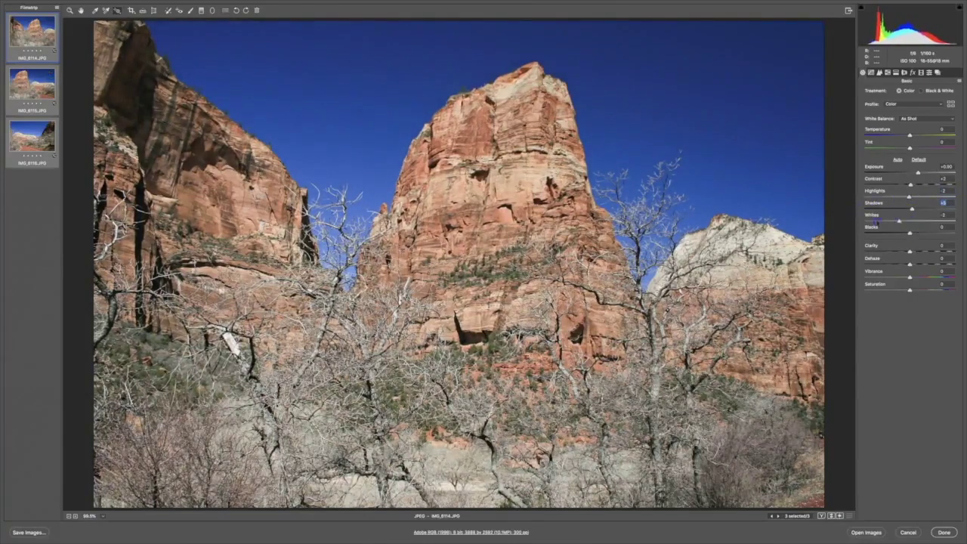
left_click_drag(877, 222, 825, 238)
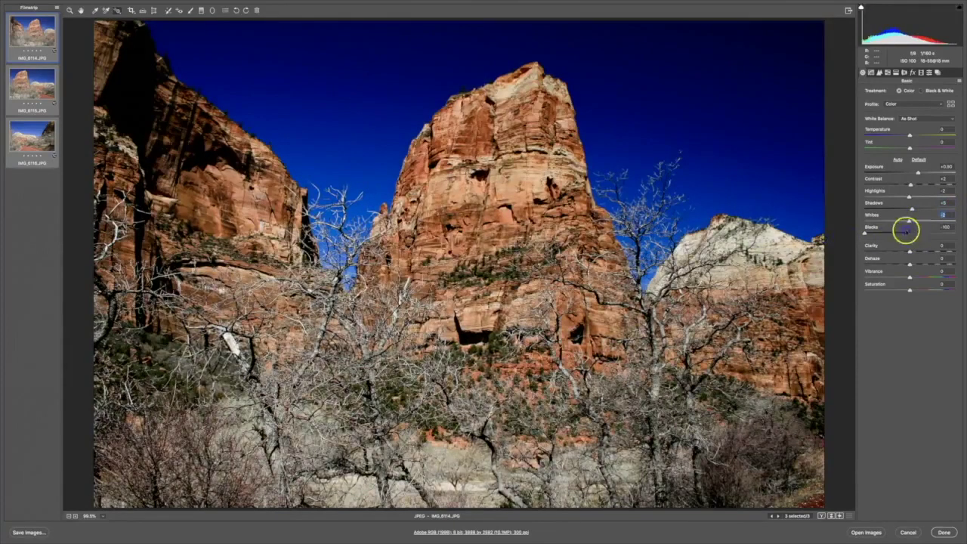
left_click_drag(906, 231, 964, 234)
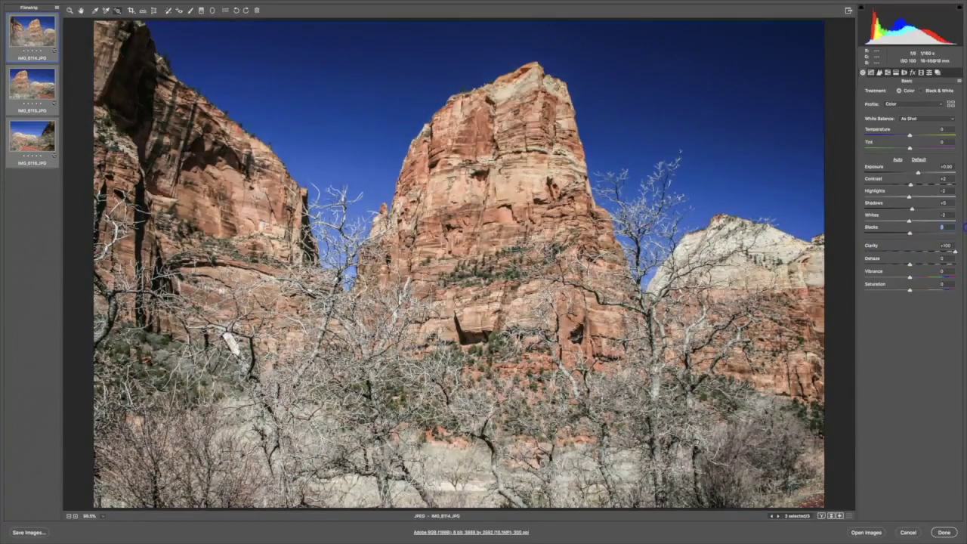
mouse_move(908, 244)
left_mouse_down()
mouse_move(895, 262)
mouse_move(881, 262)
mouse_move(901, 262)
mouse_move(855, 259)
mouse_move(951, 263)
mouse_move(910, 258)
left_mouse_up()
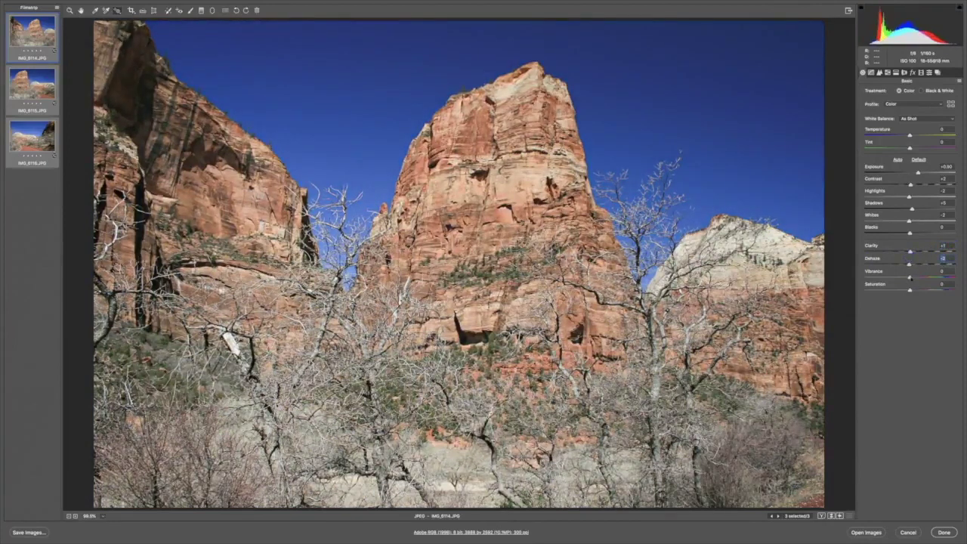
mouse_move(910, 277)
left_mouse_down()
mouse_move(942, 277)
mouse_move(866, 279)
mouse_move(907, 279)
left_mouse_up()
Step: Look through the Tone Curve, Detail, HSL, Split Toning and Lens Corrections panels
left_click(872, 72)
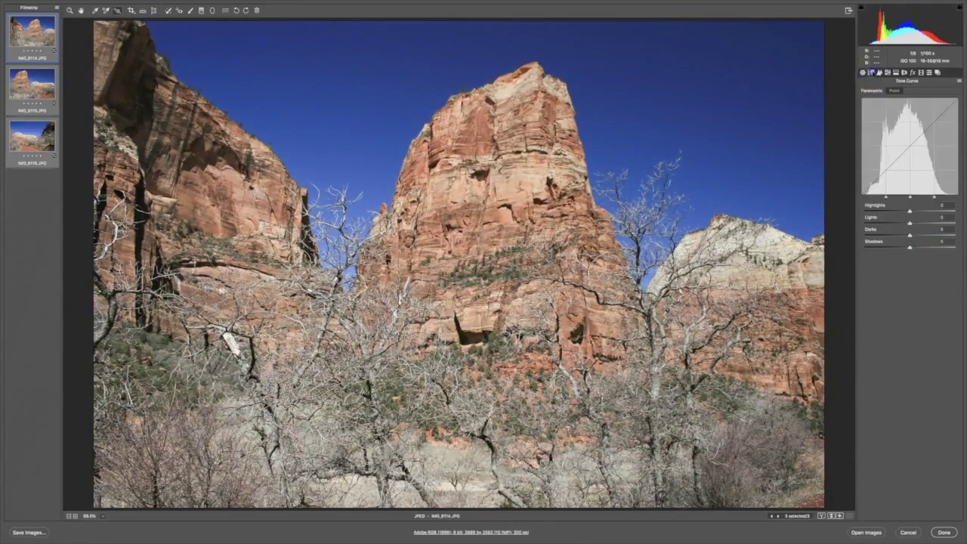
left_click(880, 72)
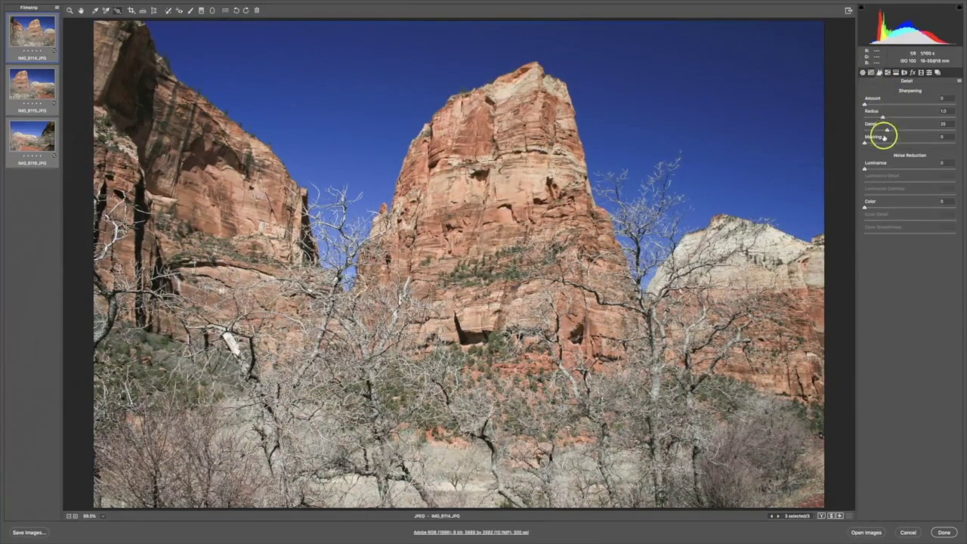
left_click(888, 72)
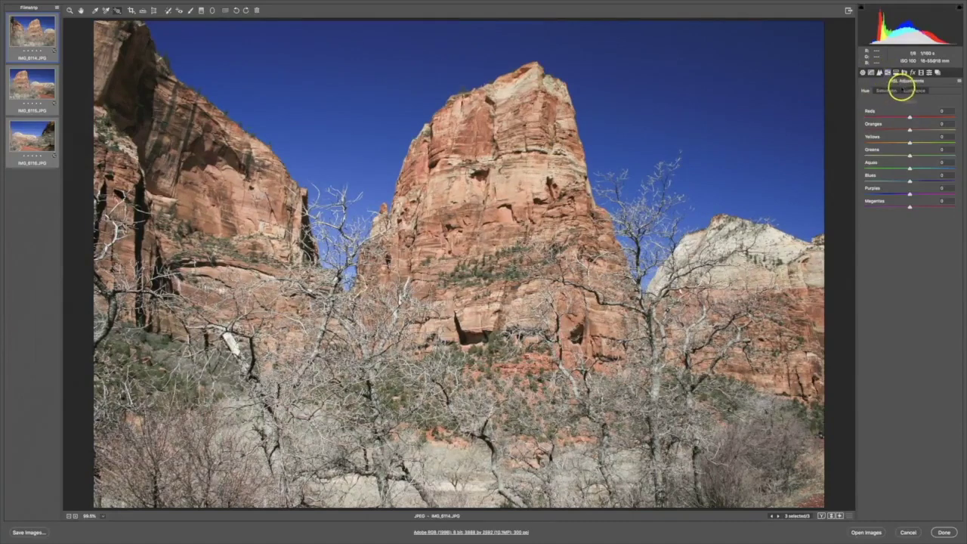
left_click(896, 71)
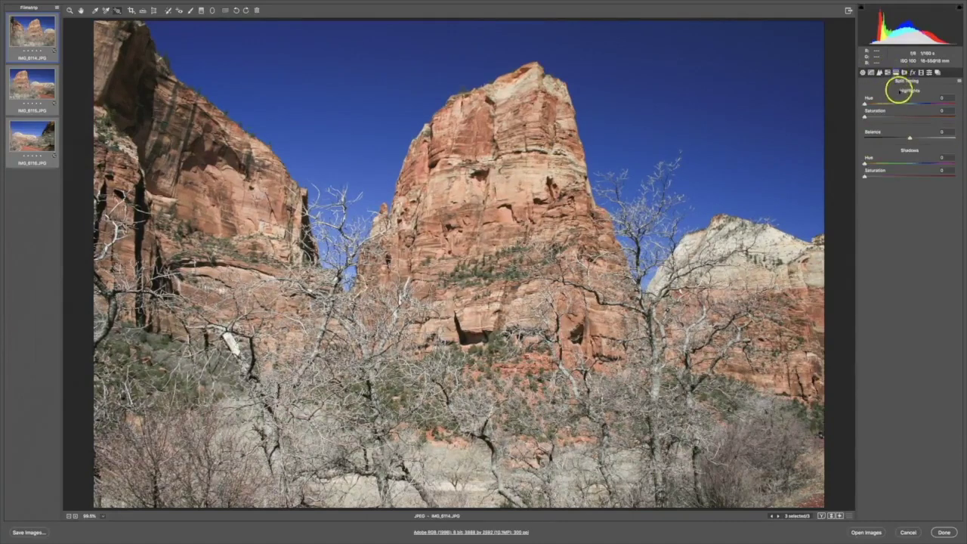
left_click(905, 72)
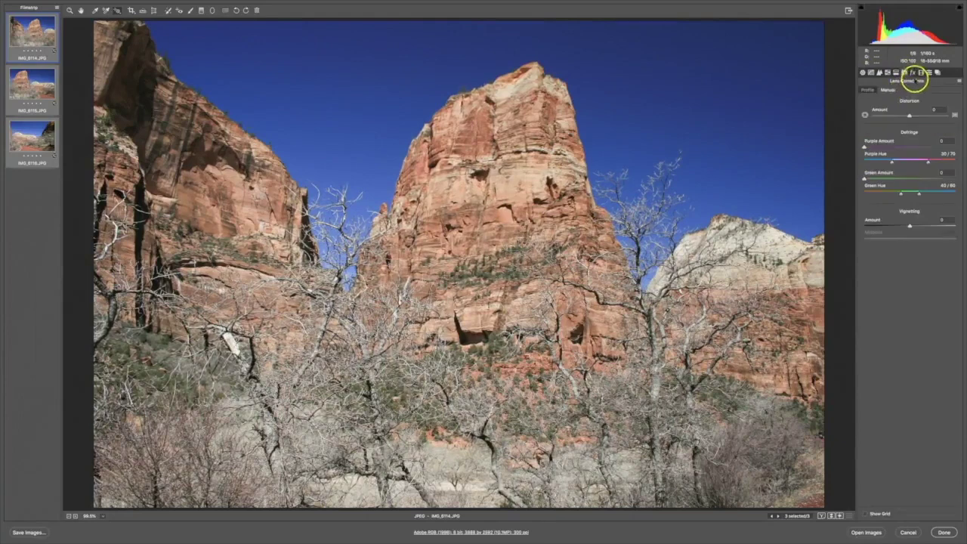
Step: In Effects, try Grain and Post Crop Vignetting Amount, leaving a slight Highlight Priority vignette
left_click(913, 72)
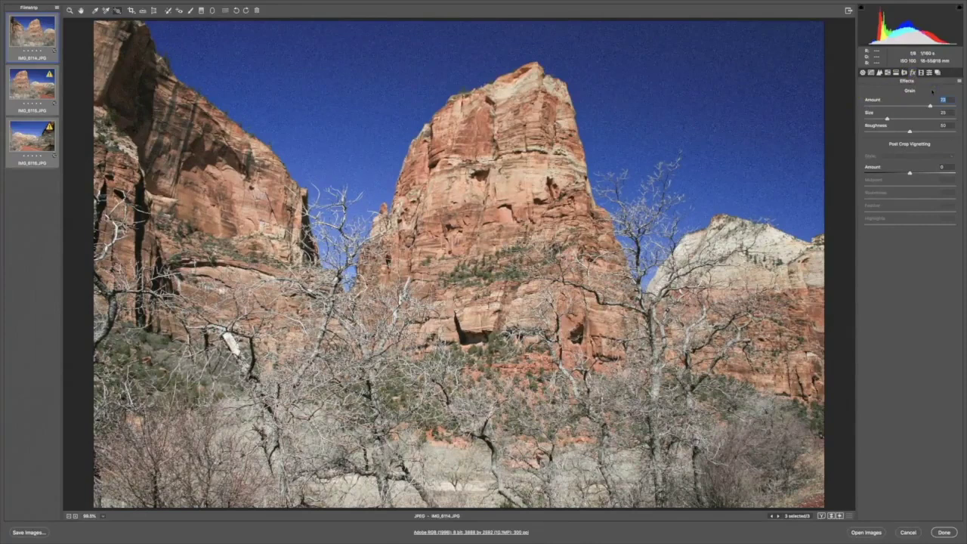
left_click_drag(929, 105, 872, 134)
left_click_drag(910, 174, 922, 156)
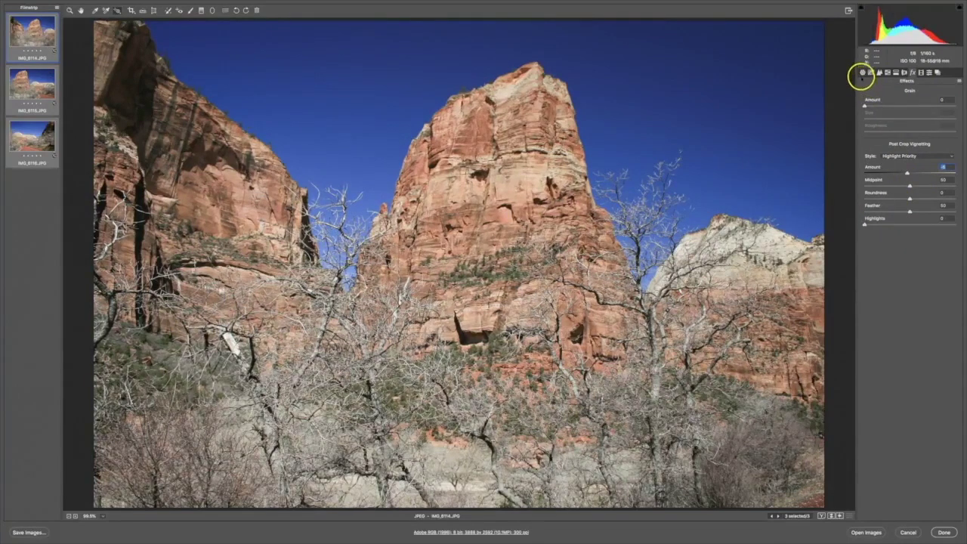
Step: Return to the Basic panel and step through IMG_6115 and IMG_6116 back to IMG_6114
left_click(862, 73)
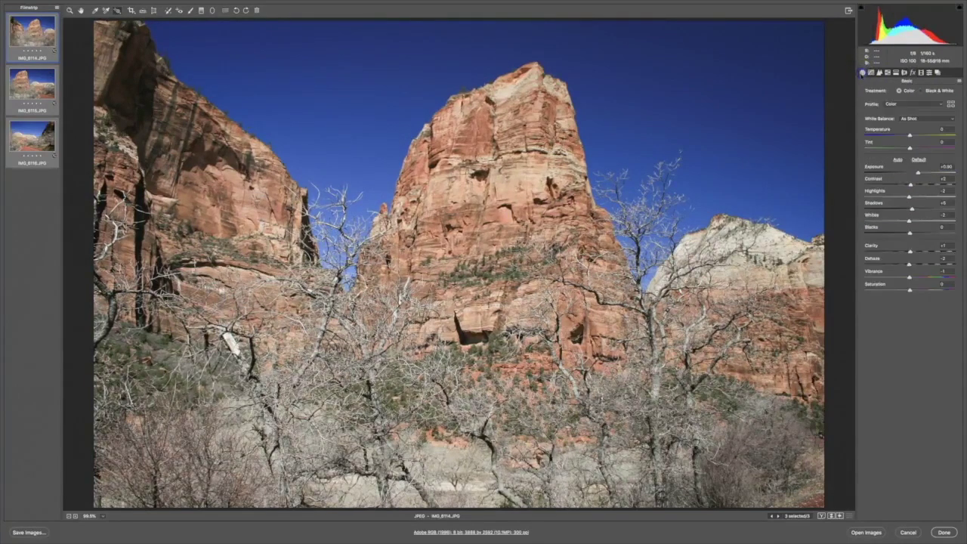
left_click(778, 517)
left_click(778, 516)
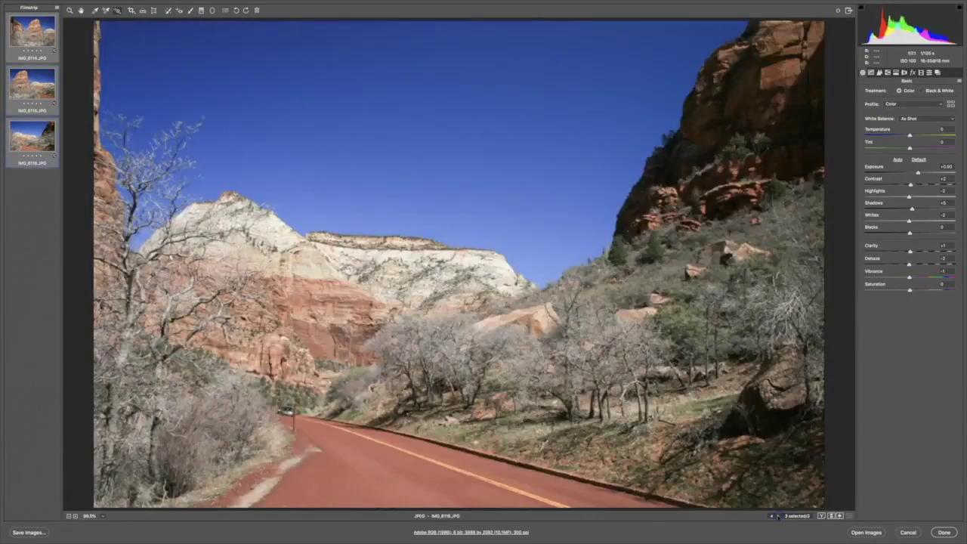
left_click(772, 517)
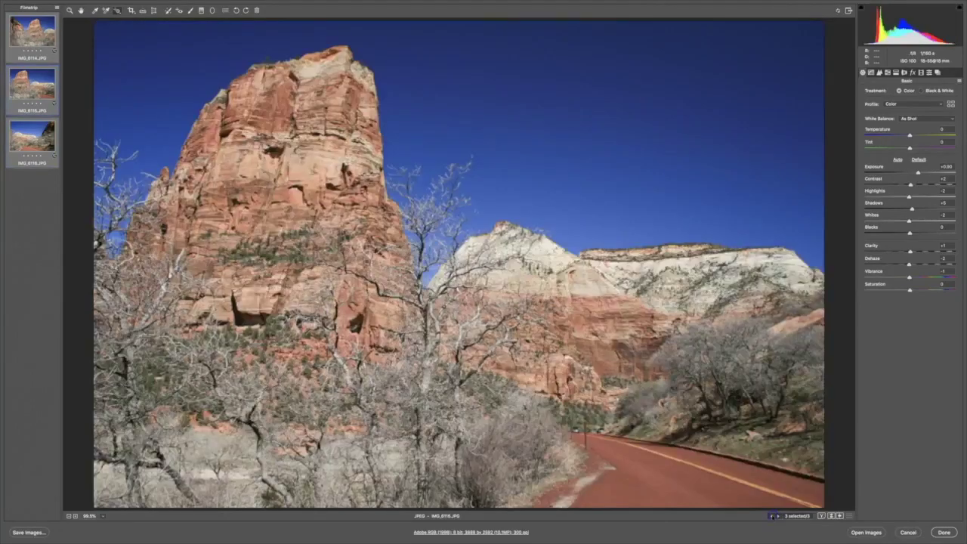
left_click(773, 516)
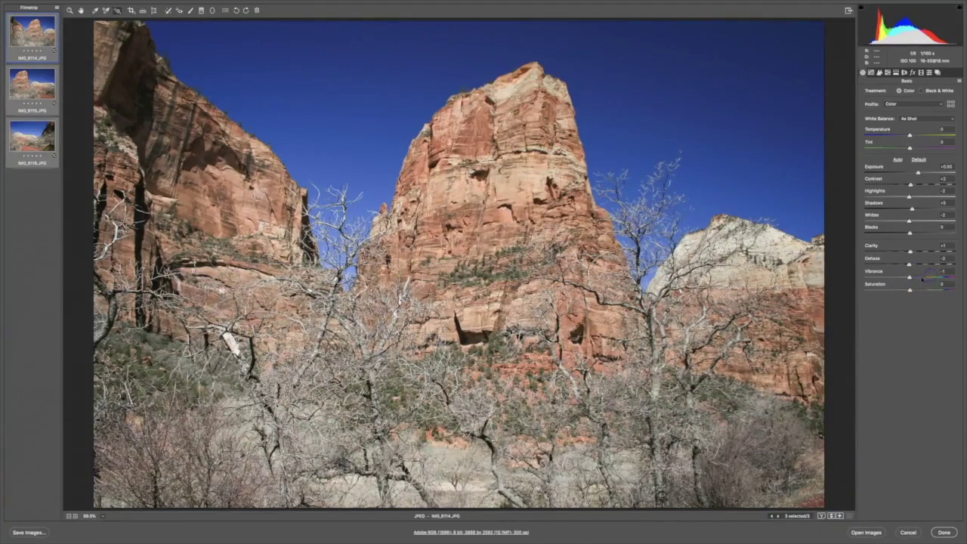
Step: Set Vibrance to +28 and Shadows to -76, then show a side-by-side Before/After view
left_click_drag(910, 277, 928, 278)
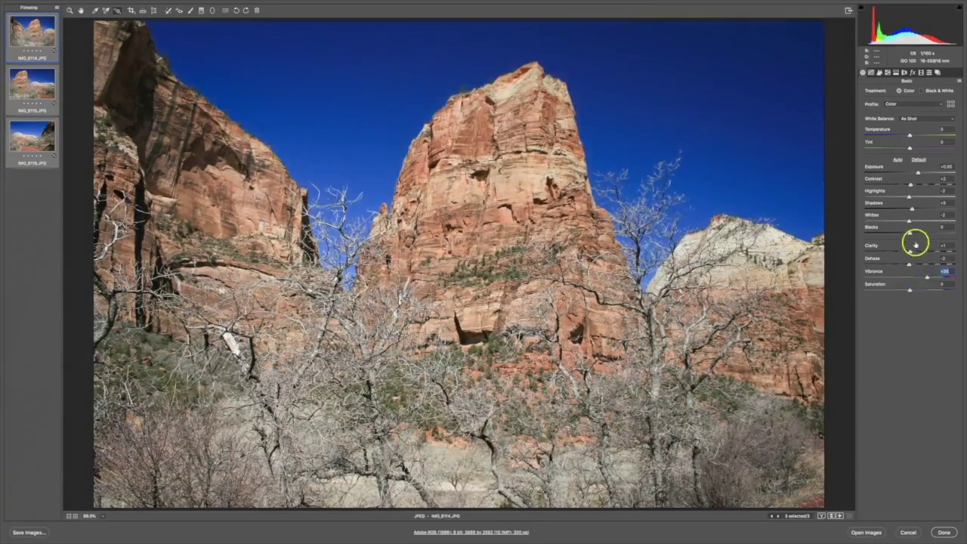
left_click_drag(912, 209, 934, 177)
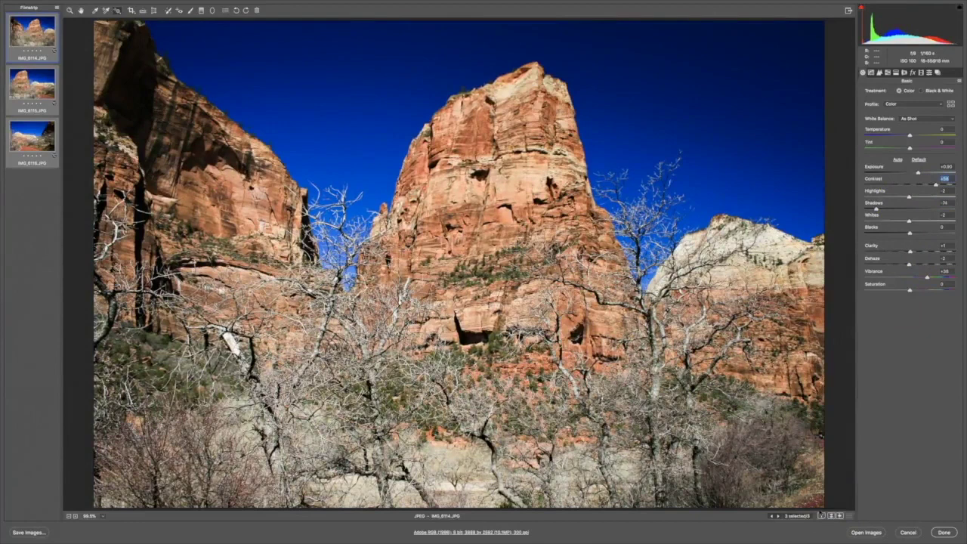
left_click(822, 517)
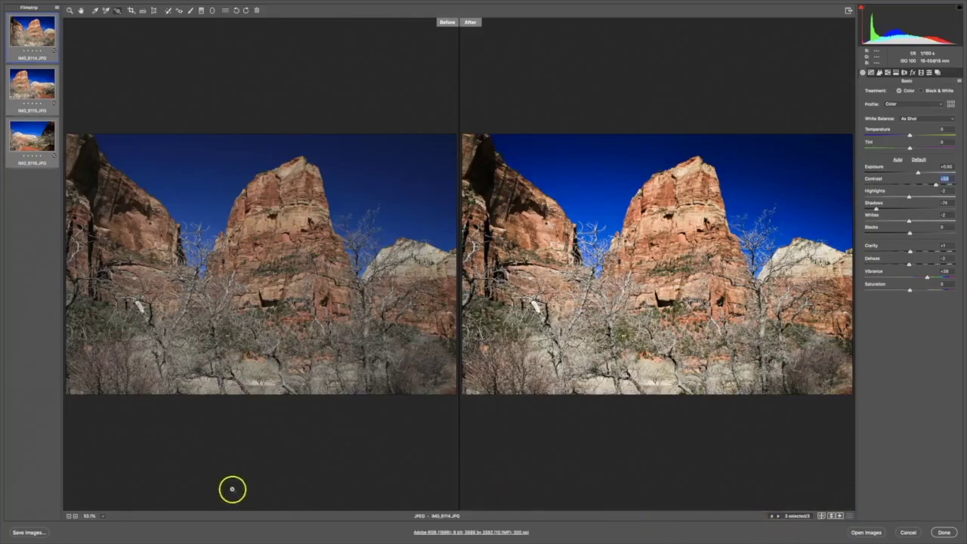
Step: Try Fit in View and 100% zoom, then use Scrubby Zoom to zoom the comparison out
left_click(102, 516)
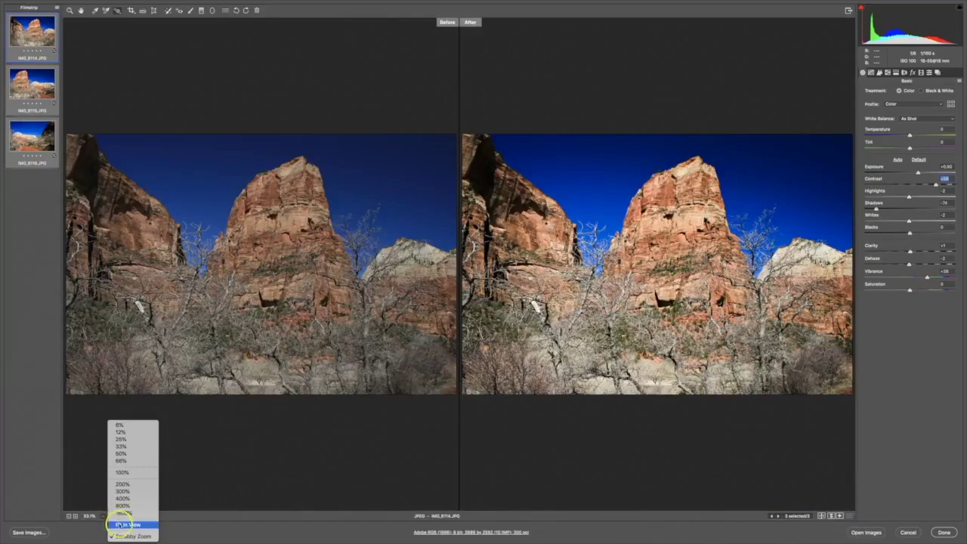
left_click(119, 524)
left_click(101, 515)
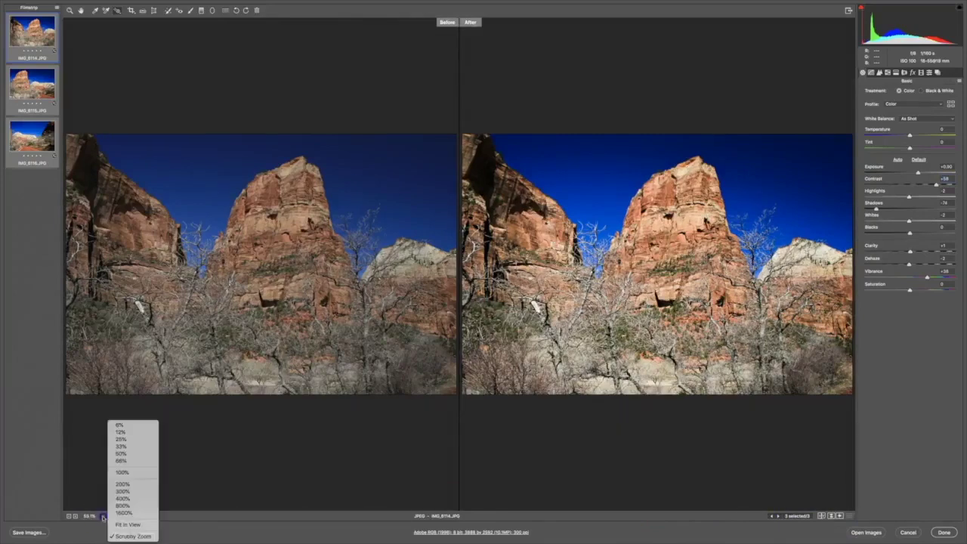
left_click(119, 473)
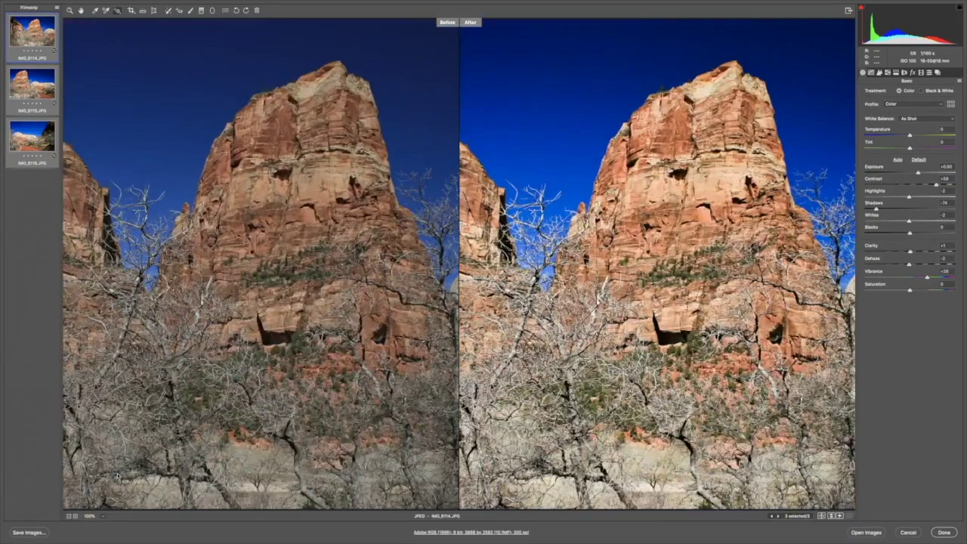
left_click(101, 516)
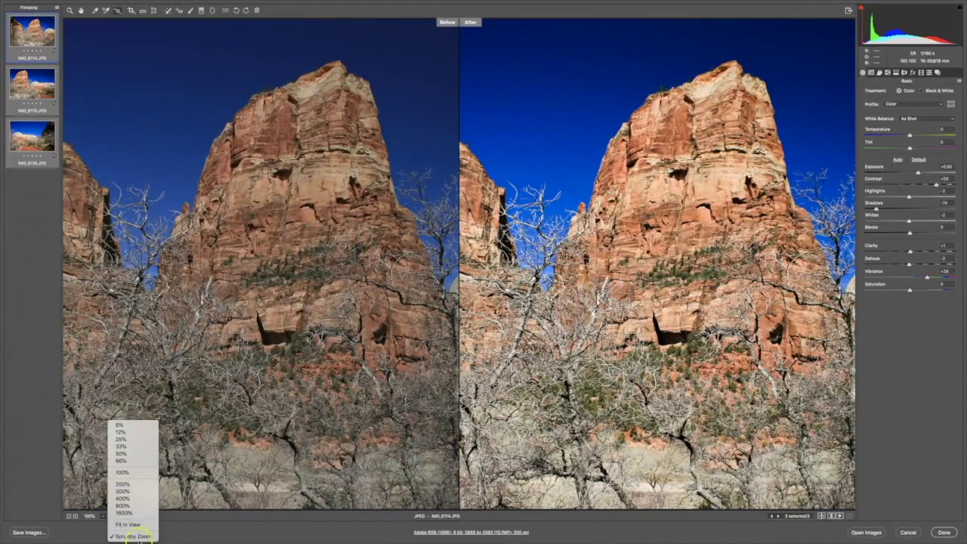
left_click(247, 366)
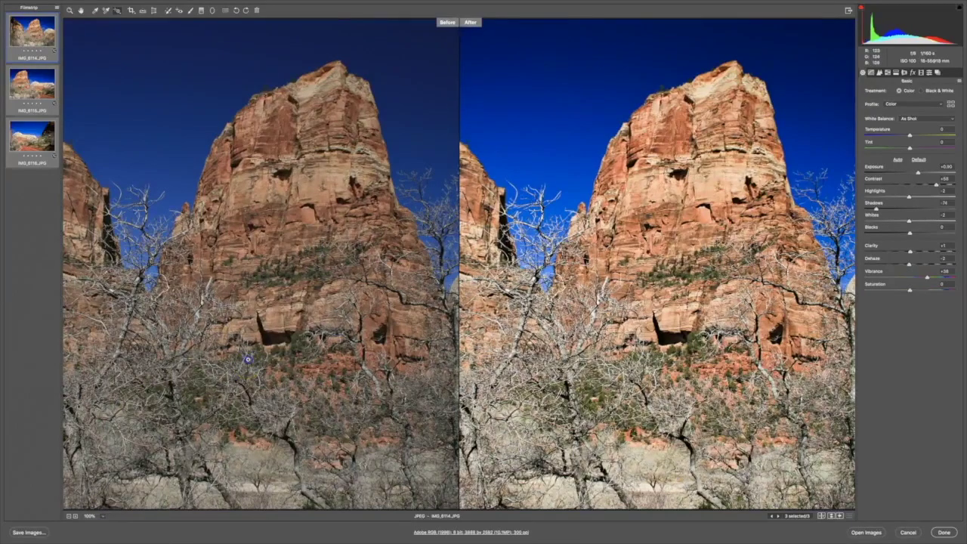
left_click_drag(247, 360, 226, 401)
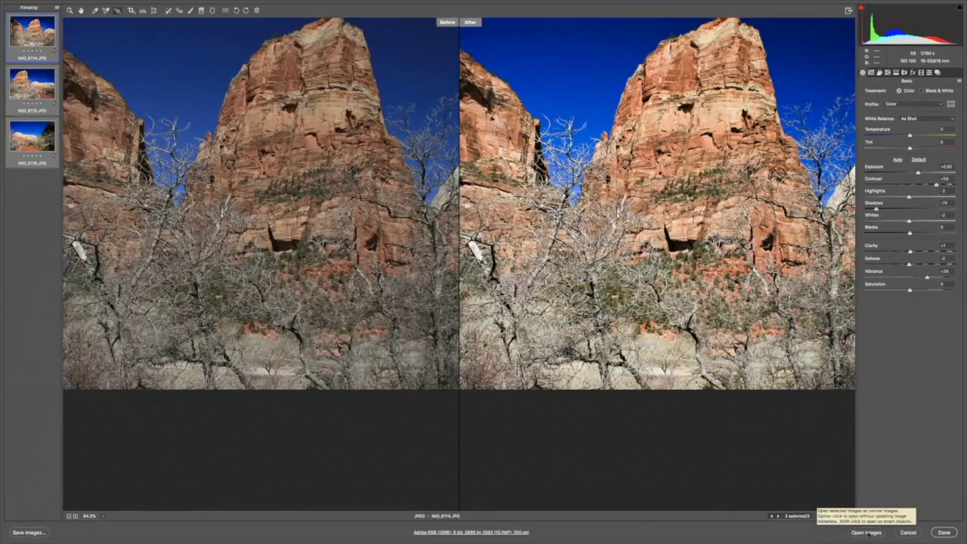
Step: Hold Alt and click Reset to return every Basic slider on IMG_6114 to 0
left_click(908, 533)
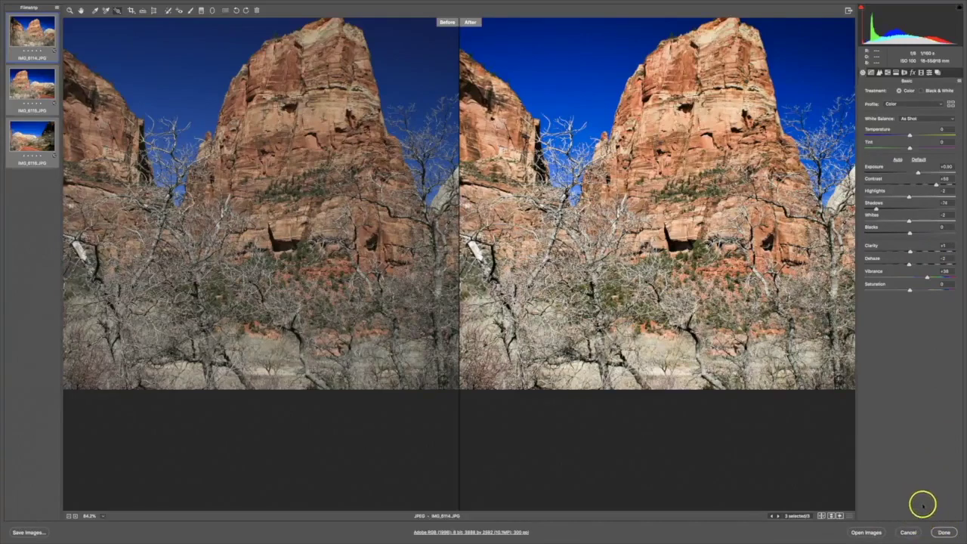
key("alt")
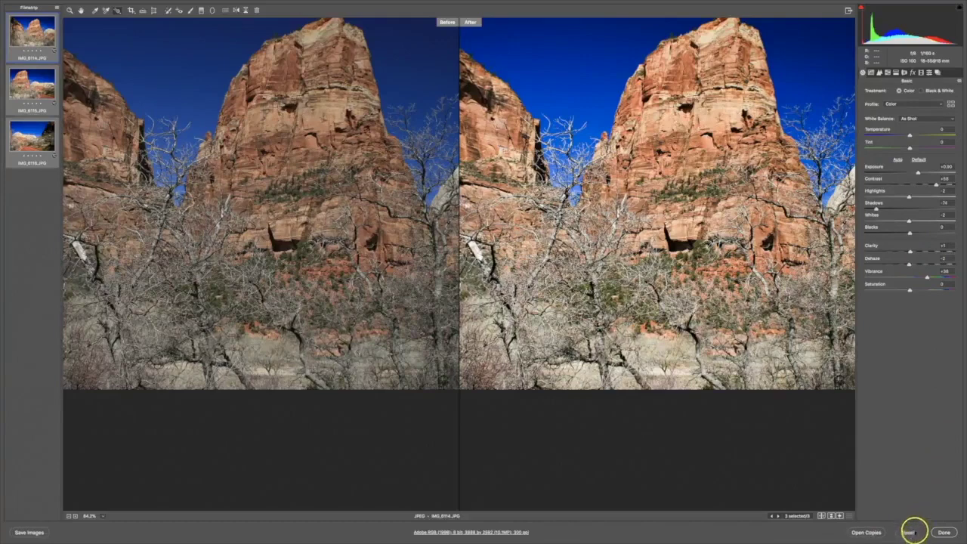
left_click(910, 532, "alt")
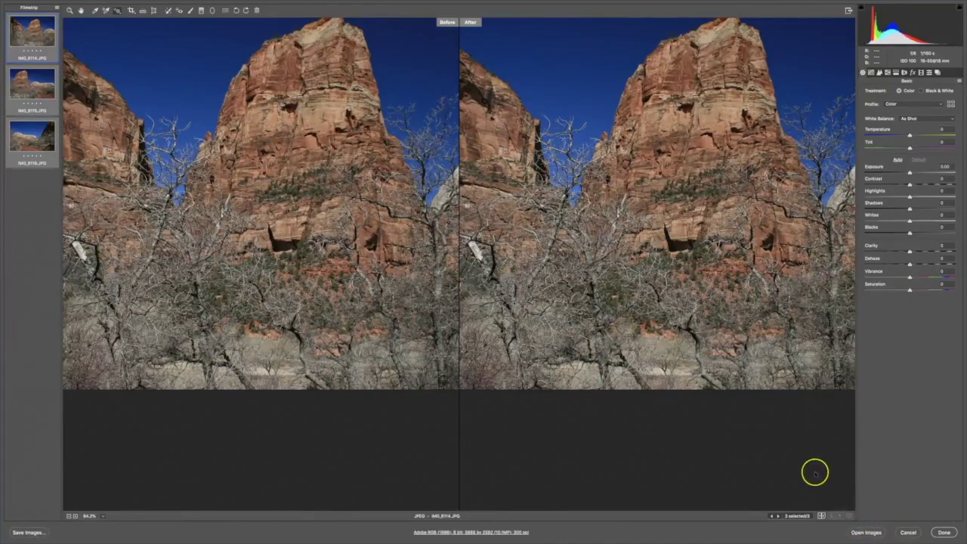
Step: Switch from the Before/After comparison back to a single preview of IMG_6114
scroll(816, 473, "up", 3)
scroll(815, 474, "up", 2)
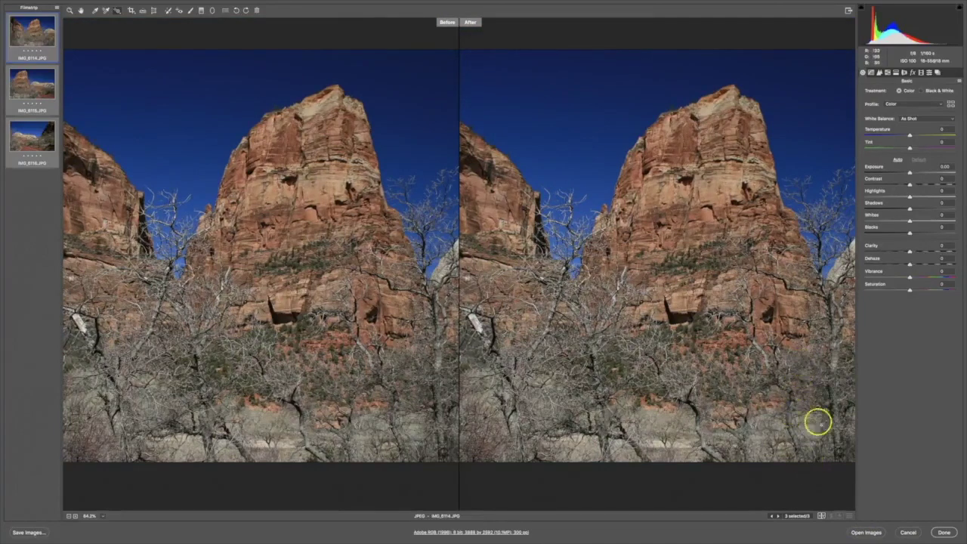
left_click(821, 516)
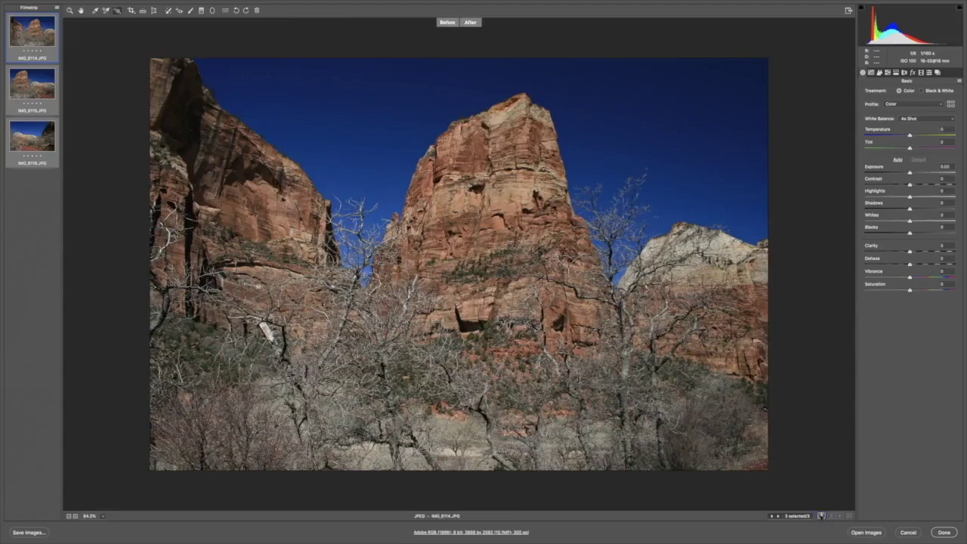